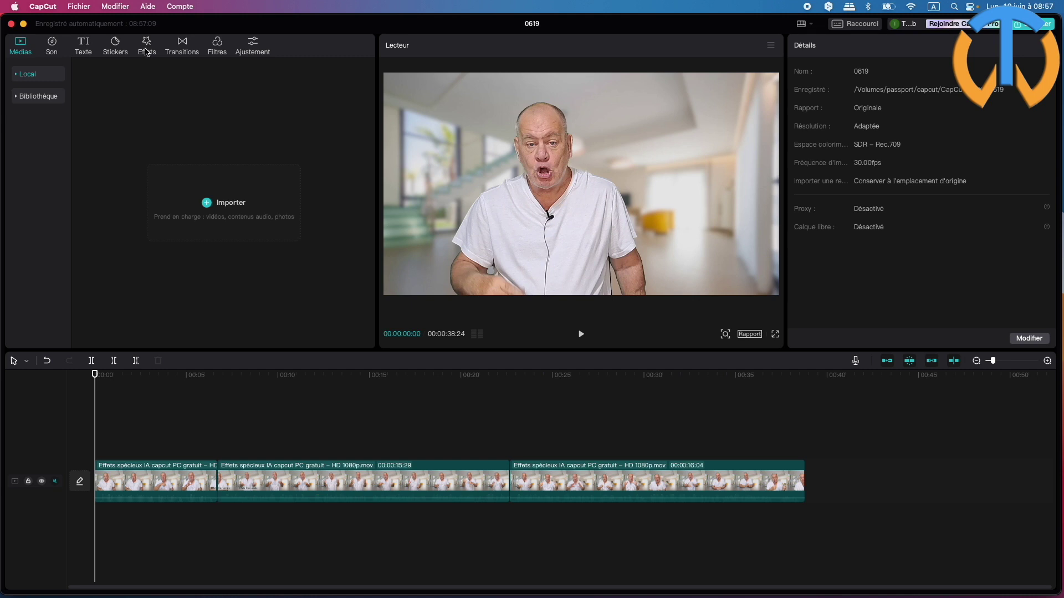
- Open the body effects library (Effets corporels) and expand its categories
{"action": "left_click", "coordinate": [146, 50]}
{"action": "left_click", "coordinate": [39, 74]}
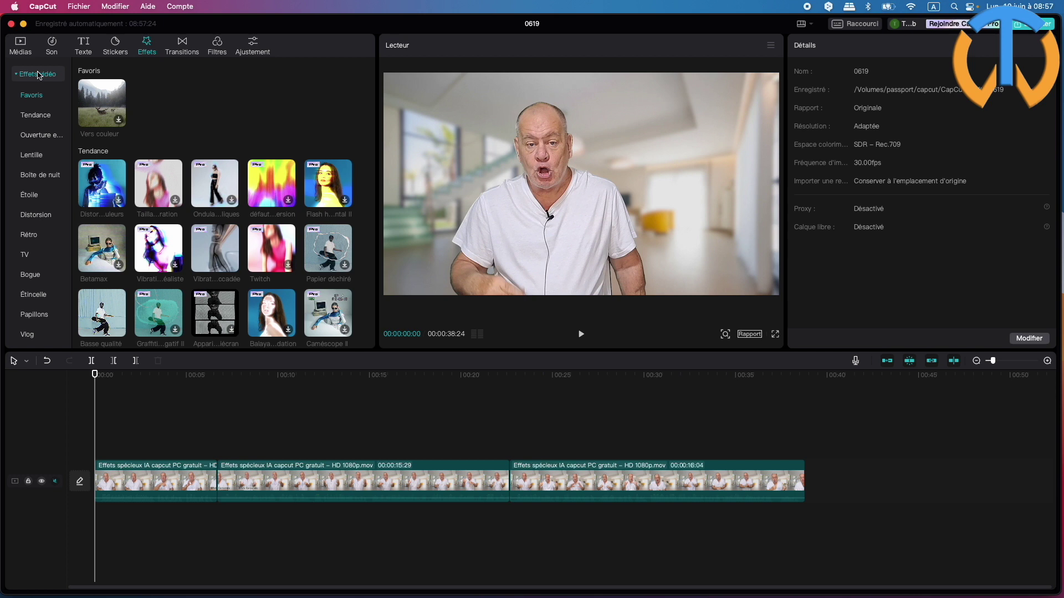
{"action": "left_click", "coordinate": [38, 76]}
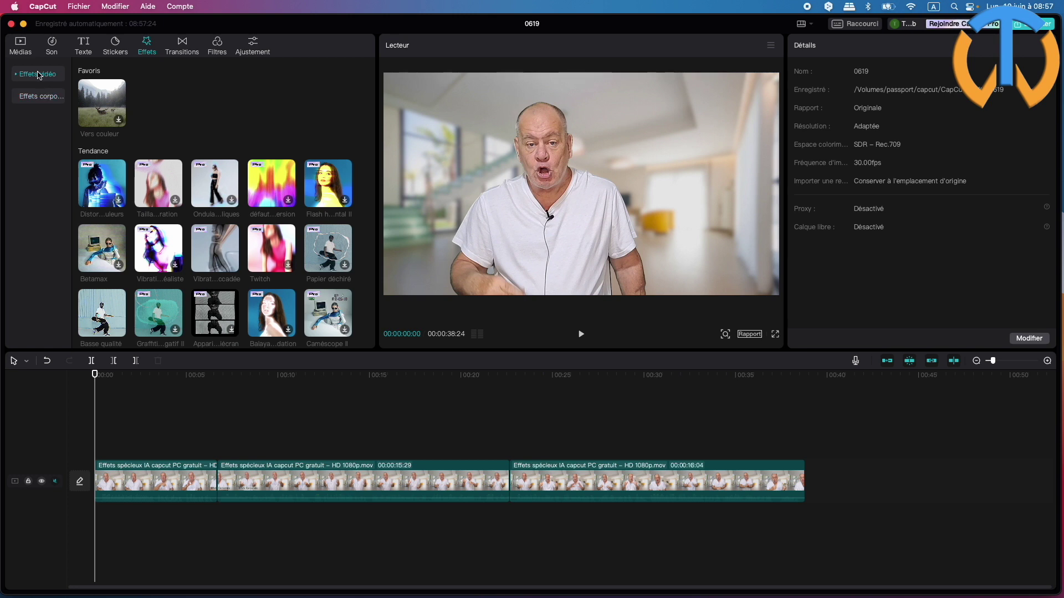
{"action": "left_click", "coordinate": [46, 99]}
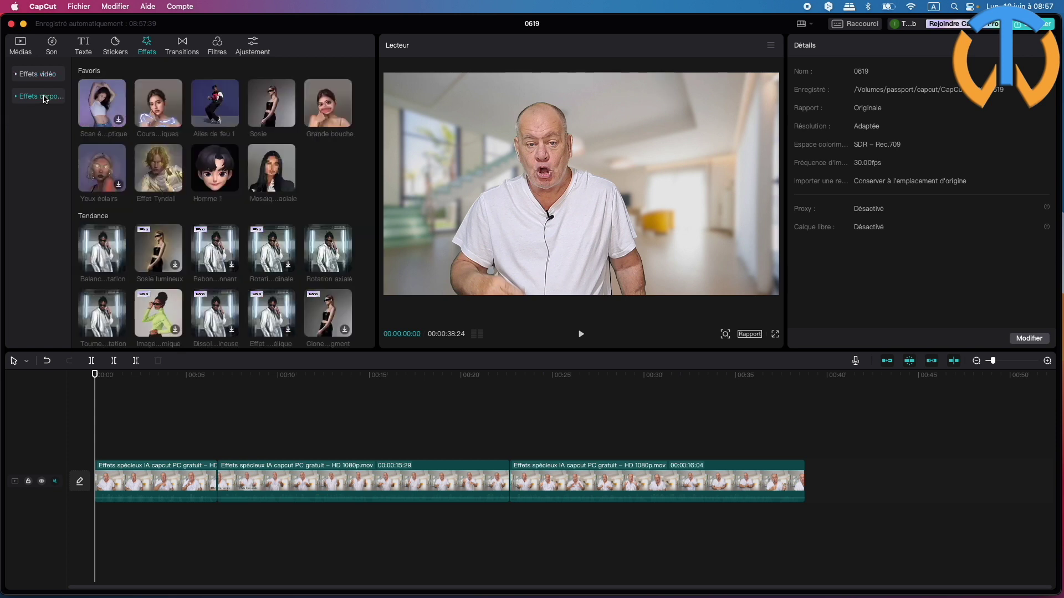
{"action": "left_click", "coordinate": [15, 98]}
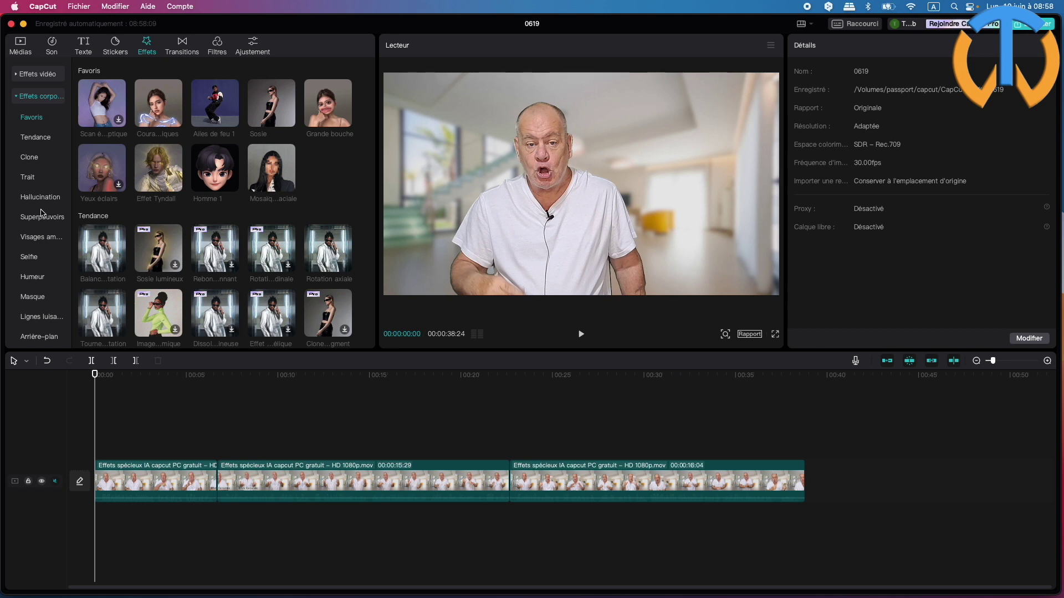
- Add the Sosie body effect from the Tendance category to the timeline at 00:00:11:07
{"action": "scroll", "coordinate": [200, 239], "scroll_direction": "down", "scroll_amount": 3}
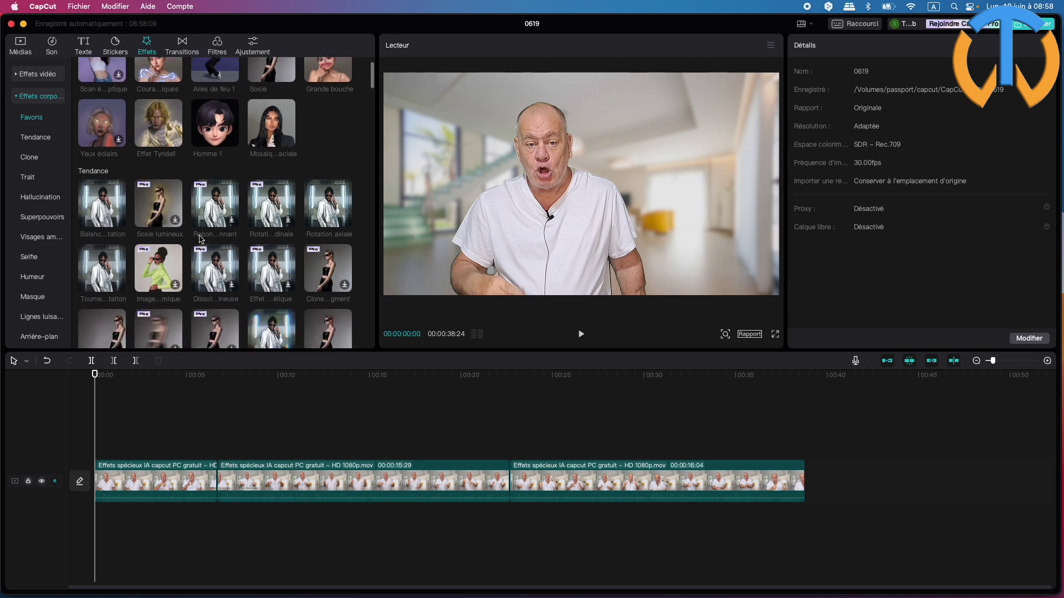
{"action": "scroll", "coordinate": [200, 239], "scroll_direction": "down", "scroll_amount": 8}
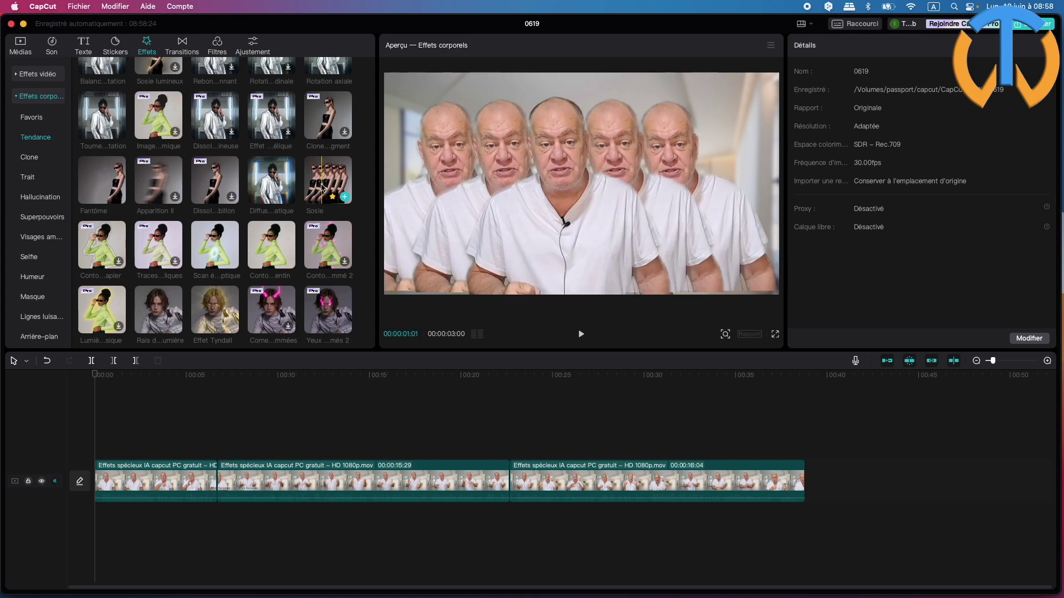
{"action": "left_click_drag", "start_coordinate": [96, 376], "coordinate": [300, 375]}
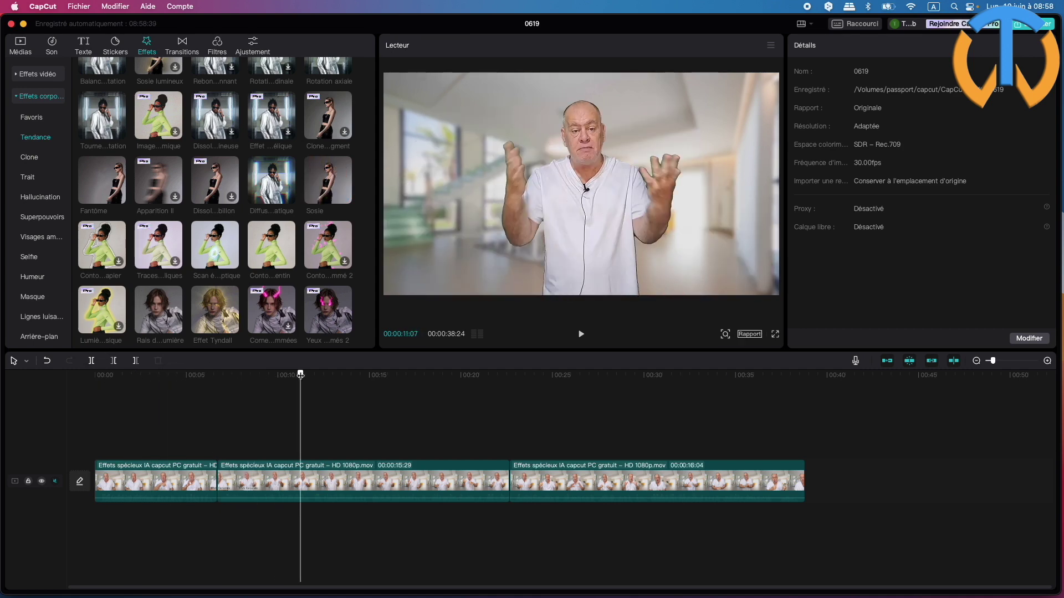
{"action": "mouse_move", "coordinate": [333, 181]}
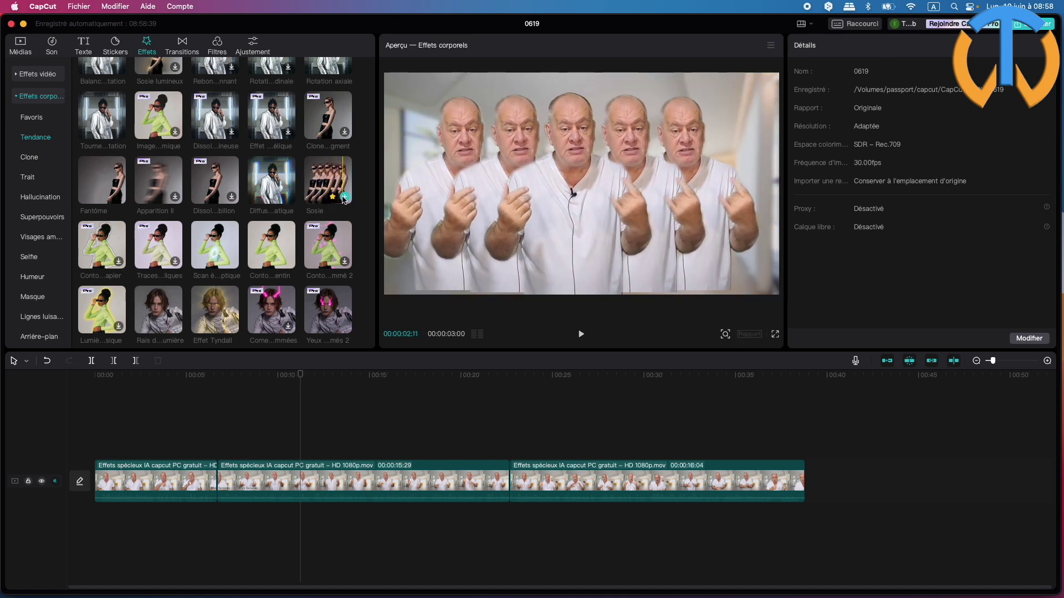
{"action": "left_click", "coordinate": [346, 197]}
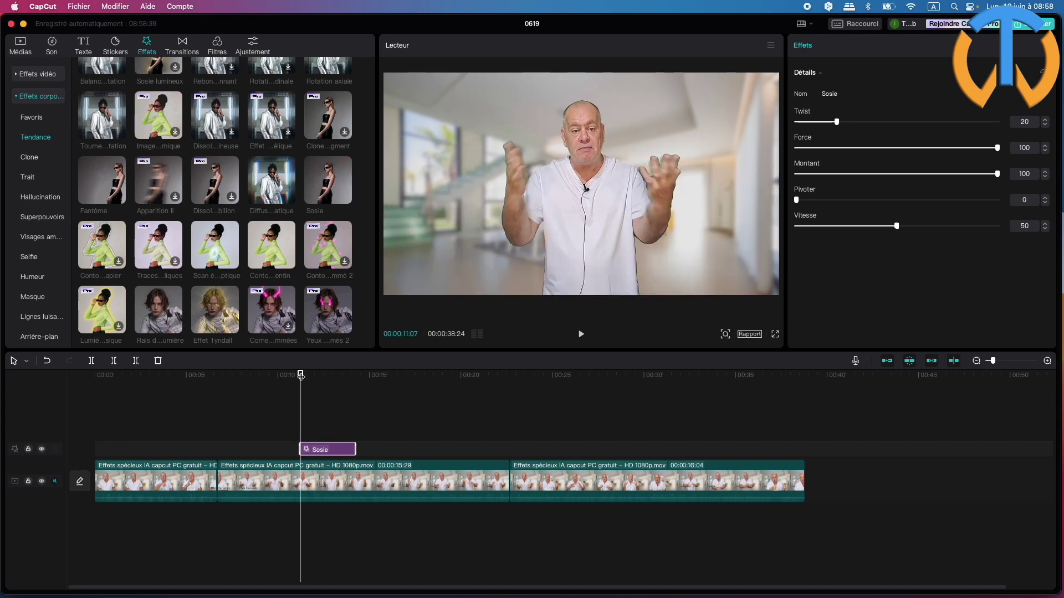
- Play through the Sosie effect and extend its clip to end at about 19 seconds
{"action": "key", "text": "space"}
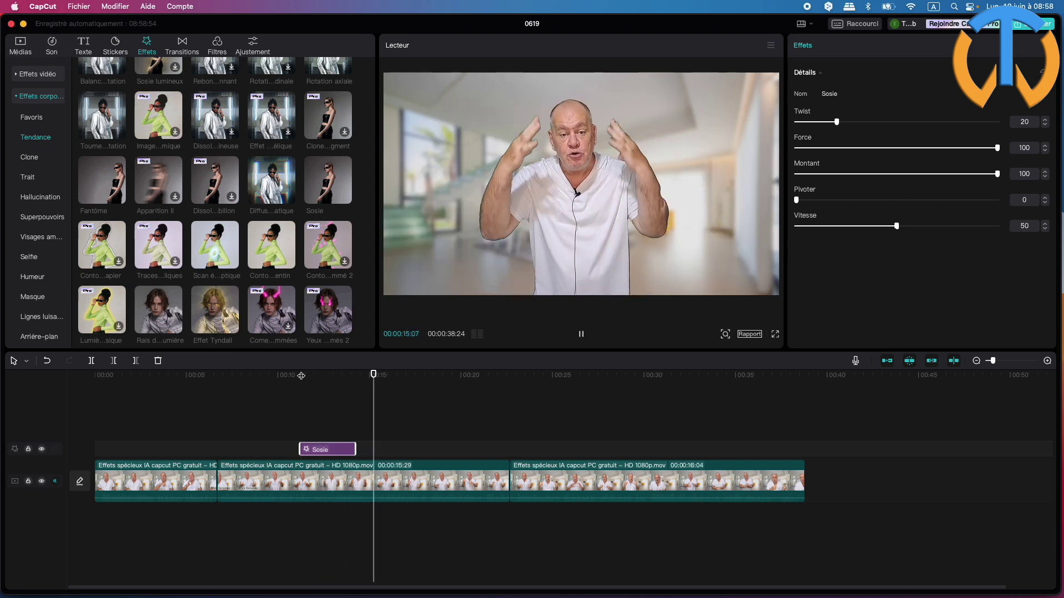
{"action": "key", "text": "space"}
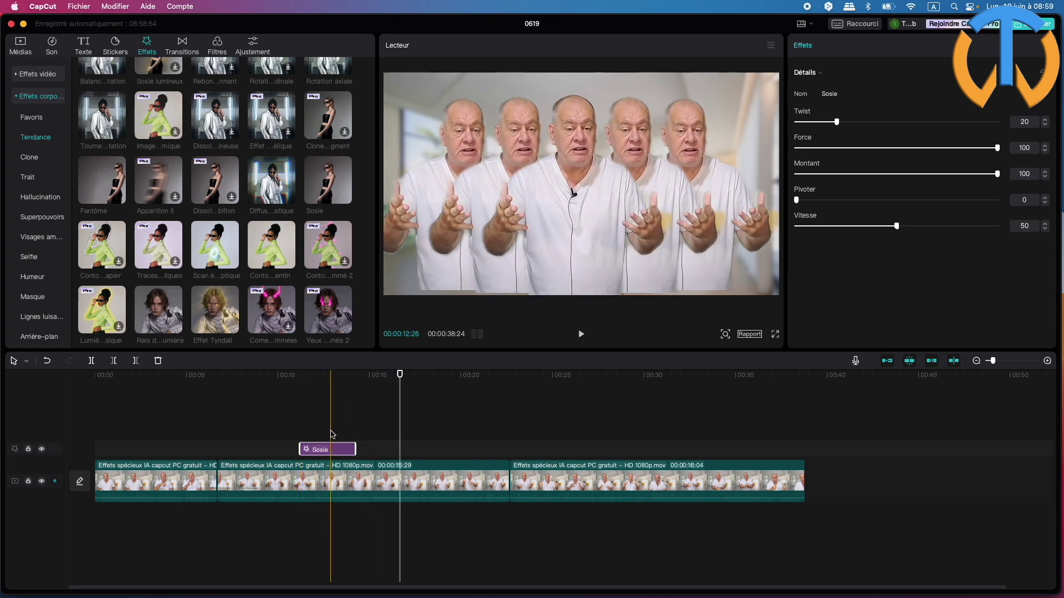
{"action": "mouse_move", "coordinate": [353, 447]}
{"action": "left_mouse_down"}
{"action": "mouse_move", "coordinate": [470, 444]}
{"action": "mouse_move", "coordinate": [353, 442]}
{"action": "mouse_move", "coordinate": [434, 442]}
{"action": "left_mouse_up"}
{"action": "left_click", "coordinate": [358, 451]}
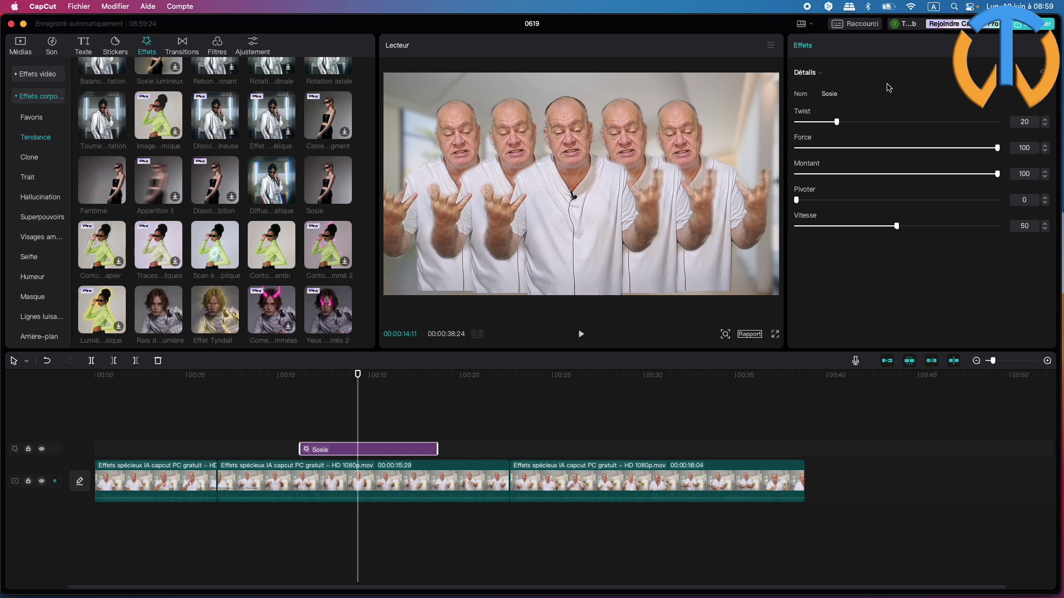
- Set the Sosie effect's Twist to 22, Force to 74, Pivoter to 0 and Vitesse to 54
{"action": "left_click", "coordinate": [841, 122]}
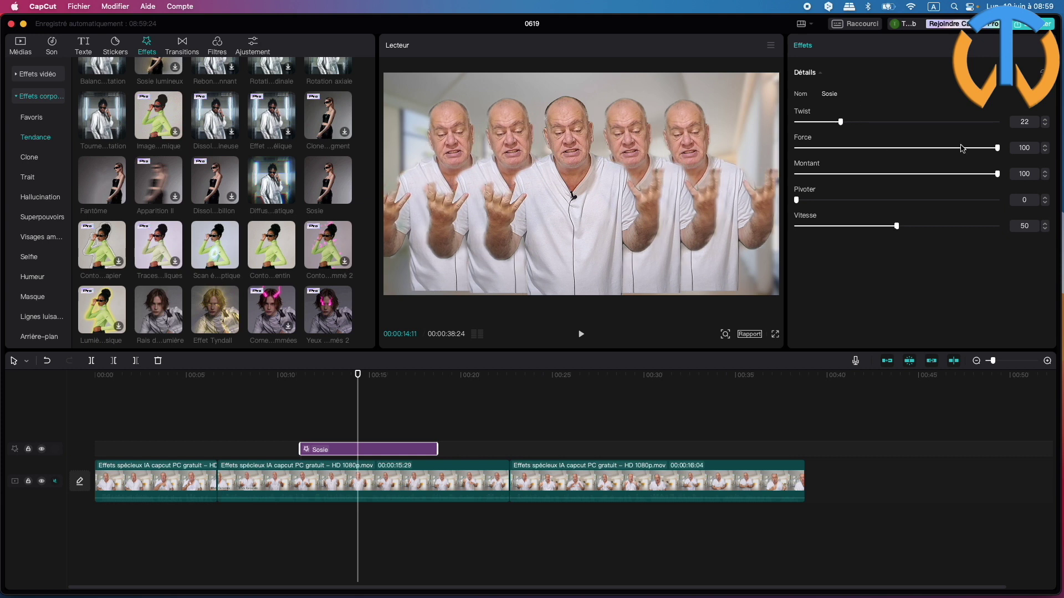
{"action": "left_click_drag", "start_coordinate": [997, 148], "coordinate": [998, 174]}
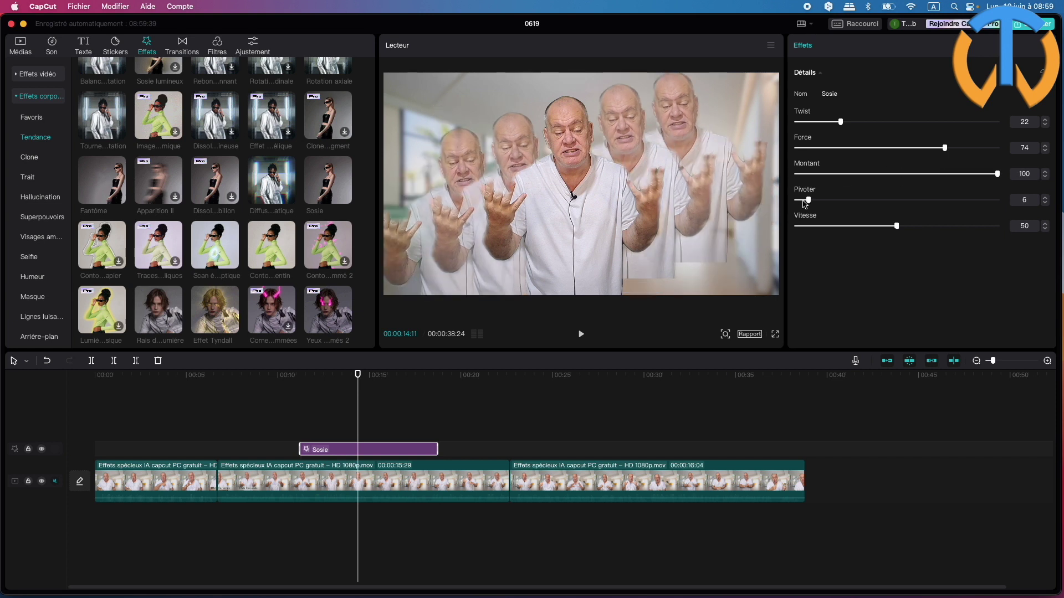
{"action": "mouse_move", "coordinate": [896, 226]}
{"action": "left_mouse_down"}
{"action": "mouse_move", "coordinate": [981, 226]}
{"action": "mouse_move", "coordinate": [905, 227]}
{"action": "left_mouse_up"}
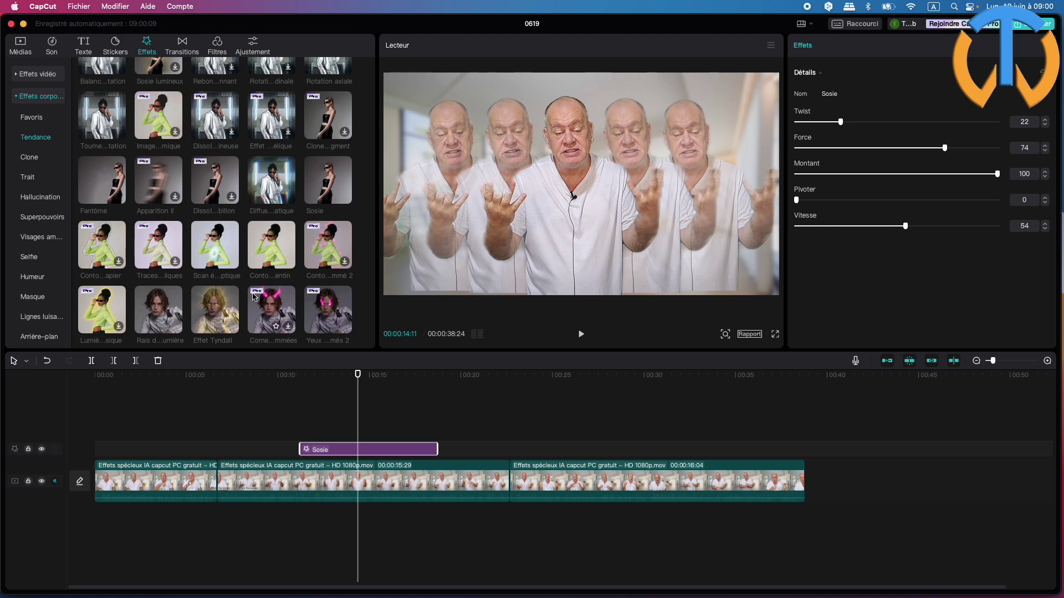
- Browse the body effects to the Trait category and delete the Sosie effect from the timeline
{"action": "left_click", "coordinate": [314, 301]}
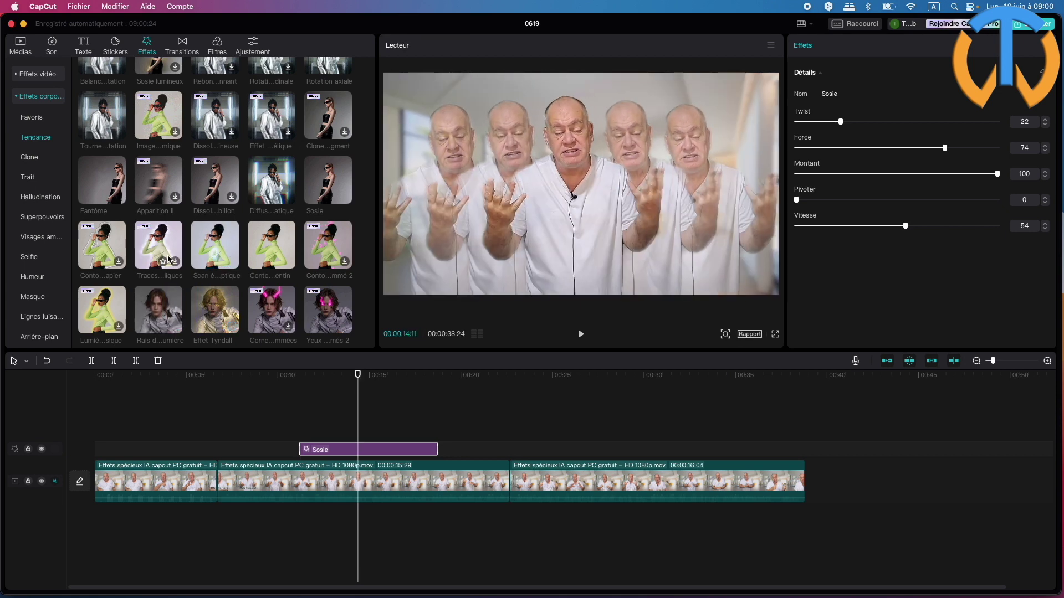
{"action": "scroll", "coordinate": [215, 262], "scroll_direction": "down", "scroll_amount": 5}
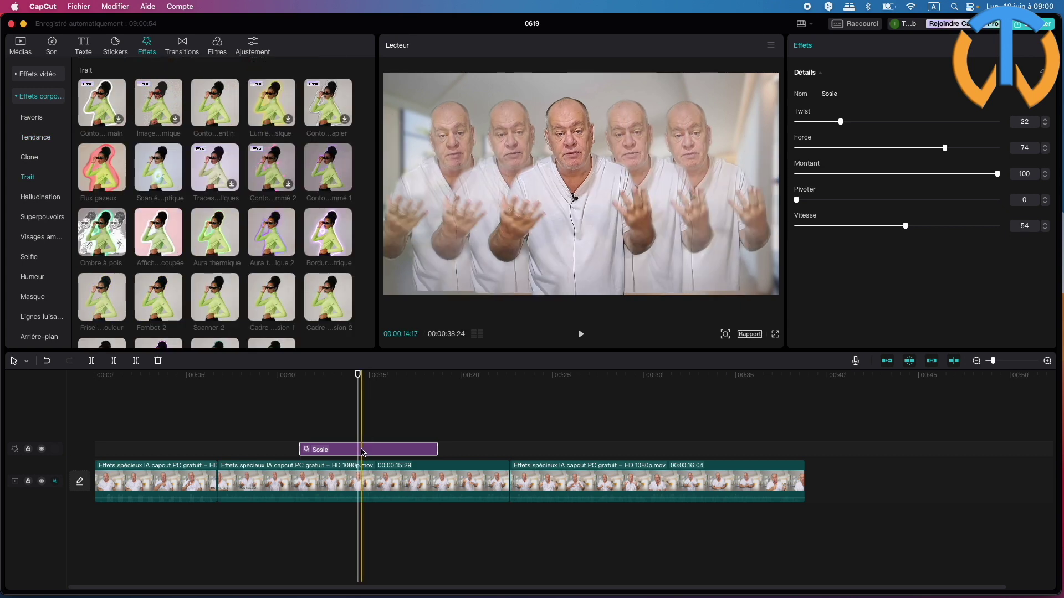
{"action": "key", "text": "Delete"}
- Add the Bordure lumineuse électrique effect from the Trait category at about 12 seconds and play it back
{"action": "left_click", "coordinate": [309, 413]}
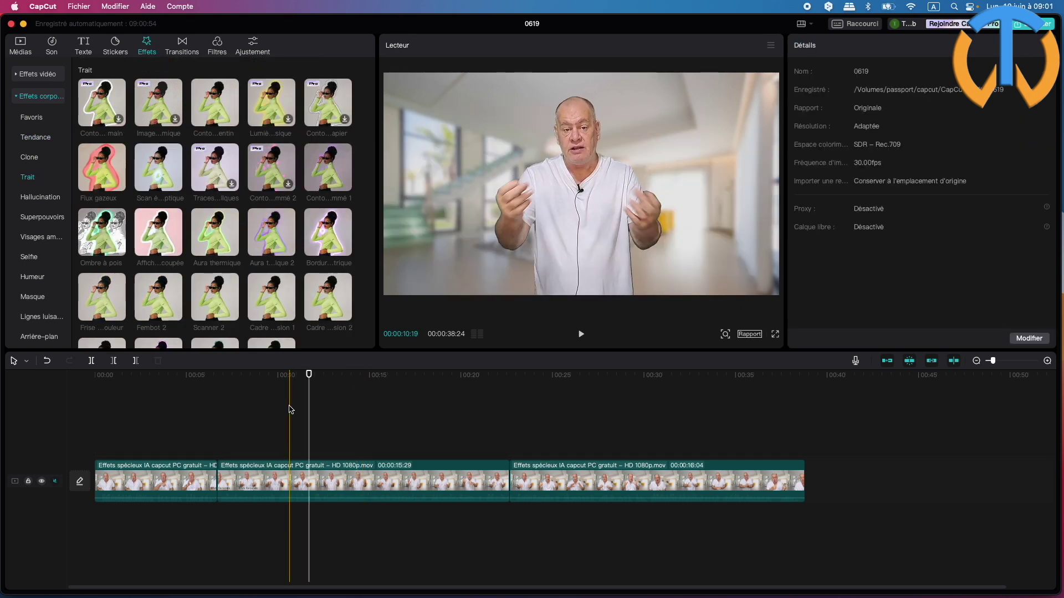
{"action": "mouse_move", "coordinate": [216, 238]}
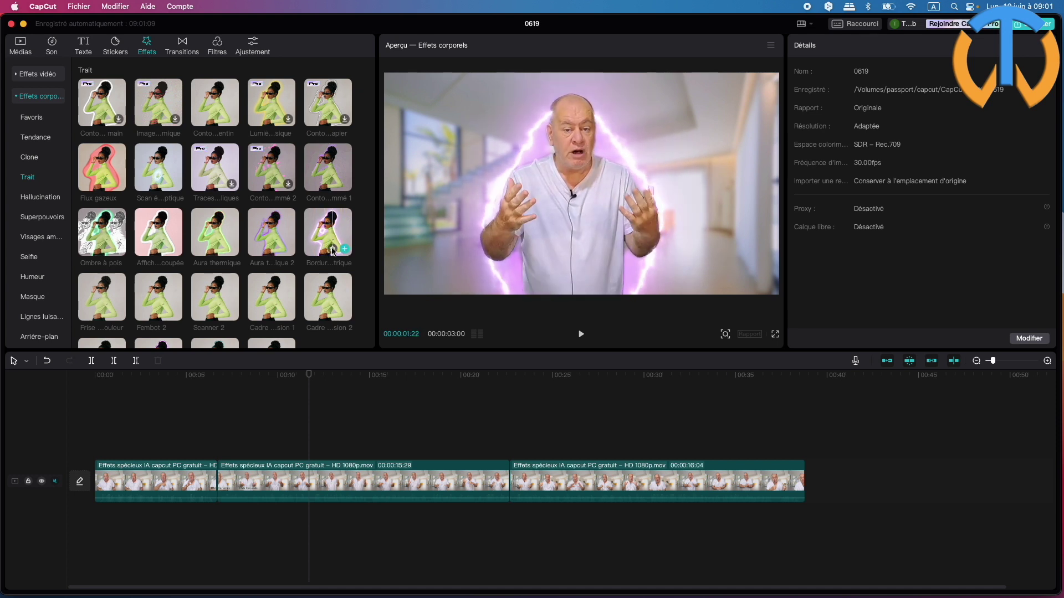
{"action": "scroll", "coordinate": [333, 251], "scroll_direction": "up", "scroll_amount": 1}
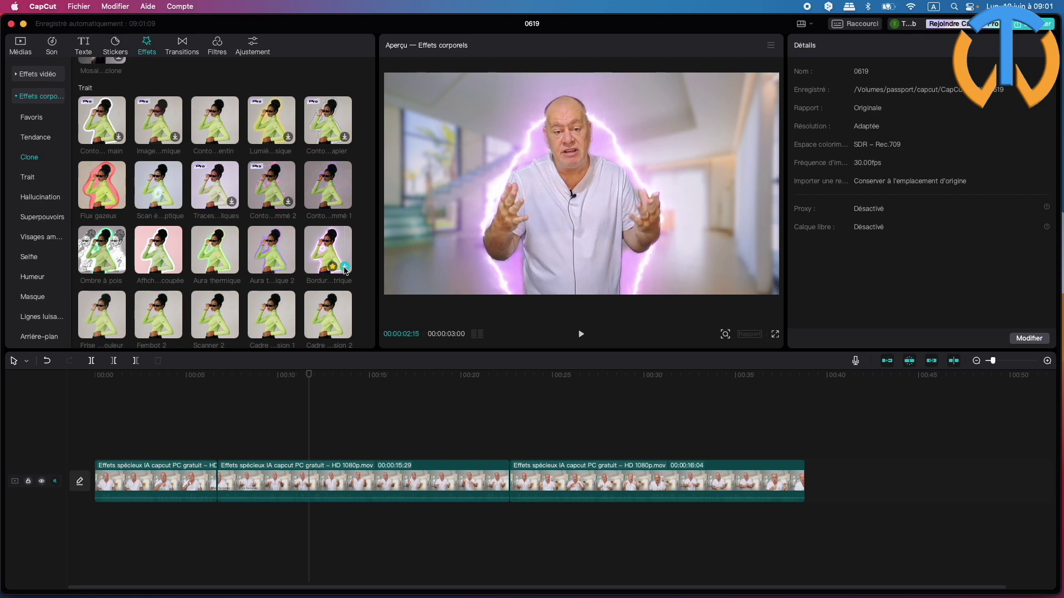
{"action": "left_click", "coordinate": [345, 267]}
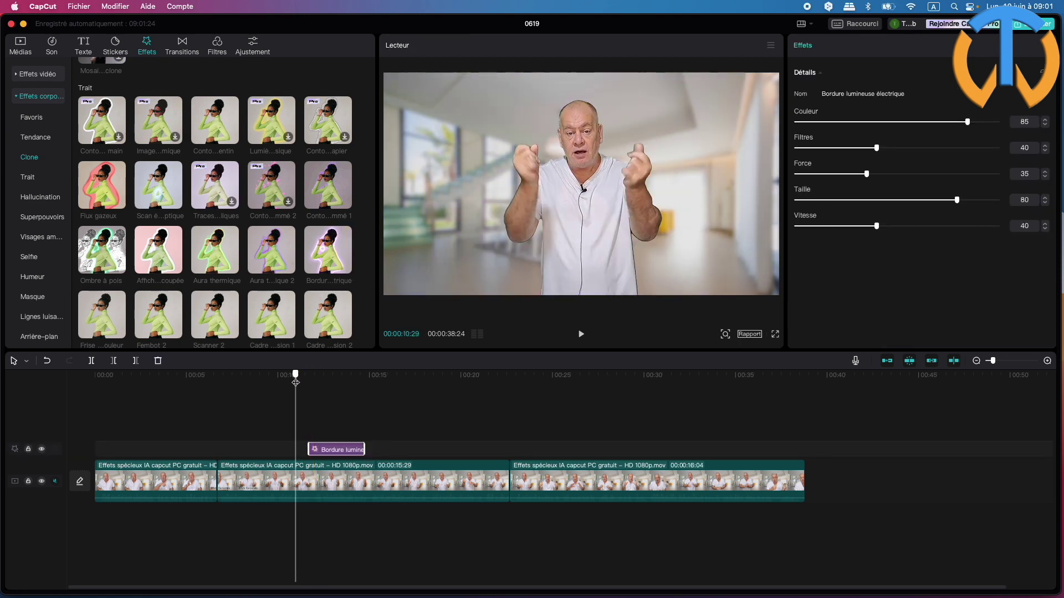
{"action": "key", "text": "space"}
{"action": "key", "text": "space"}
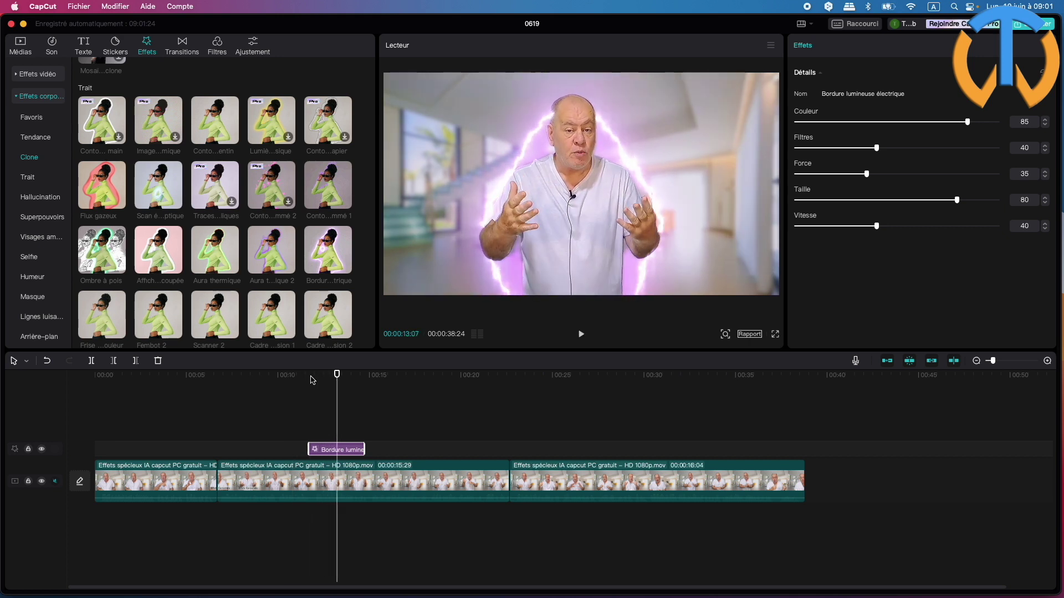
- Set the electric border effect's Couleur to 72, Filtres to 18, Force to 28 and Taille to 97
{"action": "left_click_drag", "start_coordinate": [973, 122], "coordinate": [943, 123]}
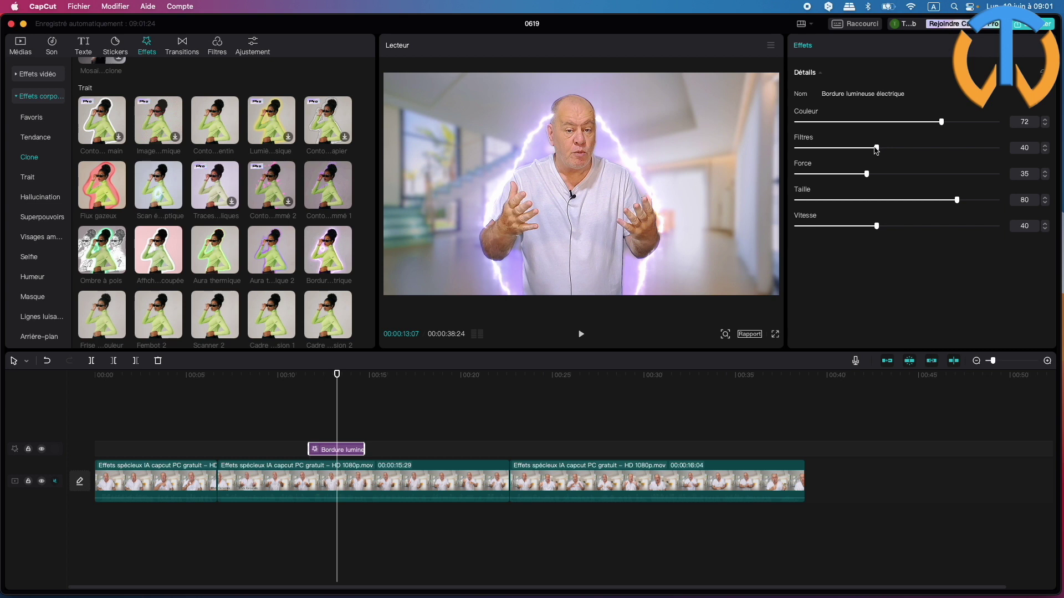
{"action": "left_click_drag", "start_coordinate": [876, 148], "coordinate": [852, 174]}
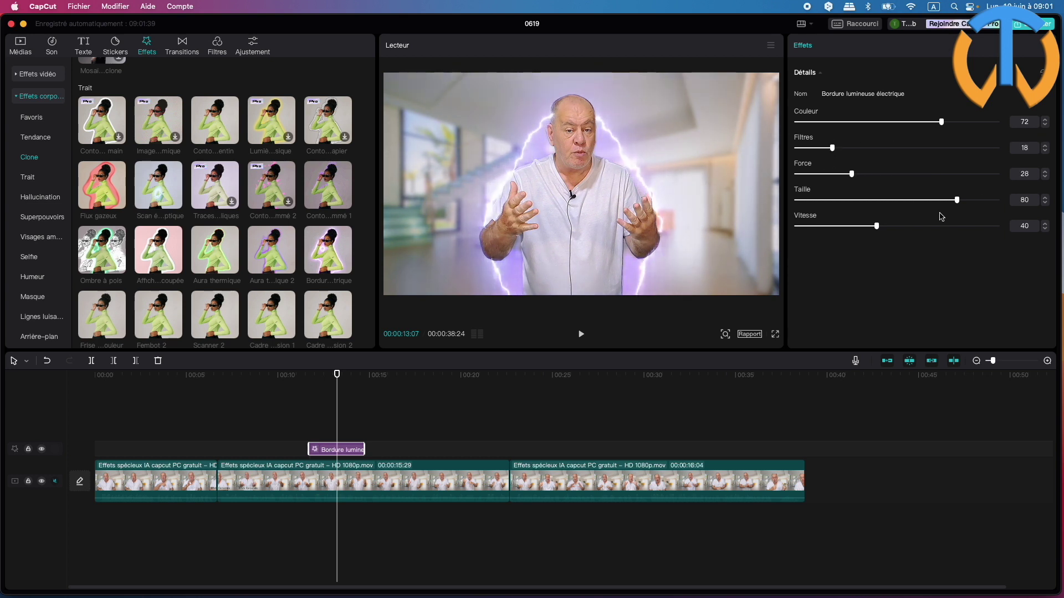
{"action": "left_click_drag", "start_coordinate": [957, 200], "coordinate": [992, 200]}
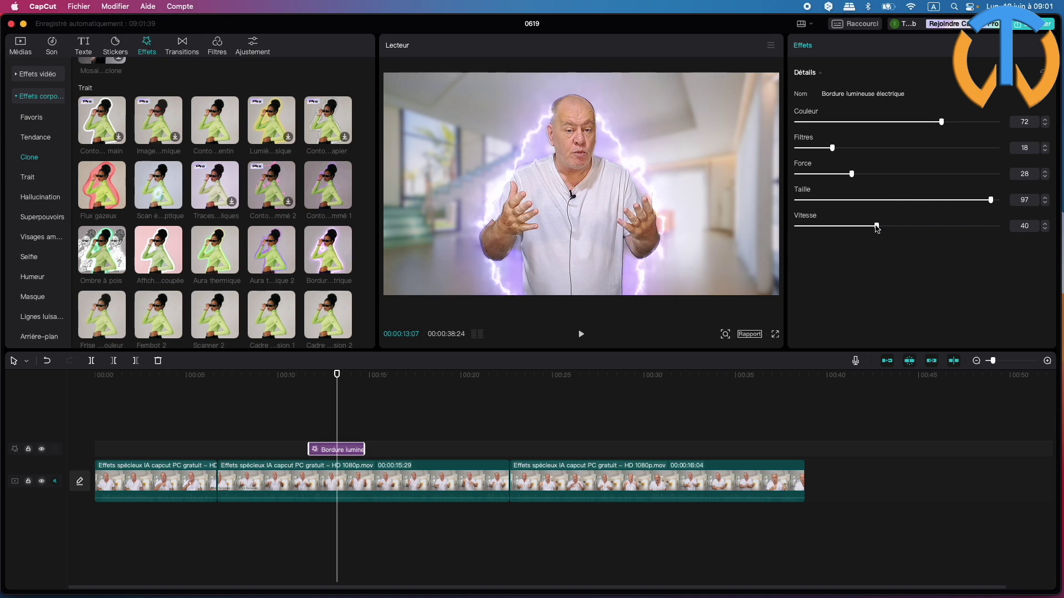
{"action": "left_click_drag", "start_coordinate": [877, 227], "coordinate": [956, 226]}
- Replace the electric border effect with the Mosaïque faciale effect from the favourites at 00:00:13:07
{"action": "scroll", "coordinate": [189, 194], "scroll_direction": "up", "scroll_amount": 15}
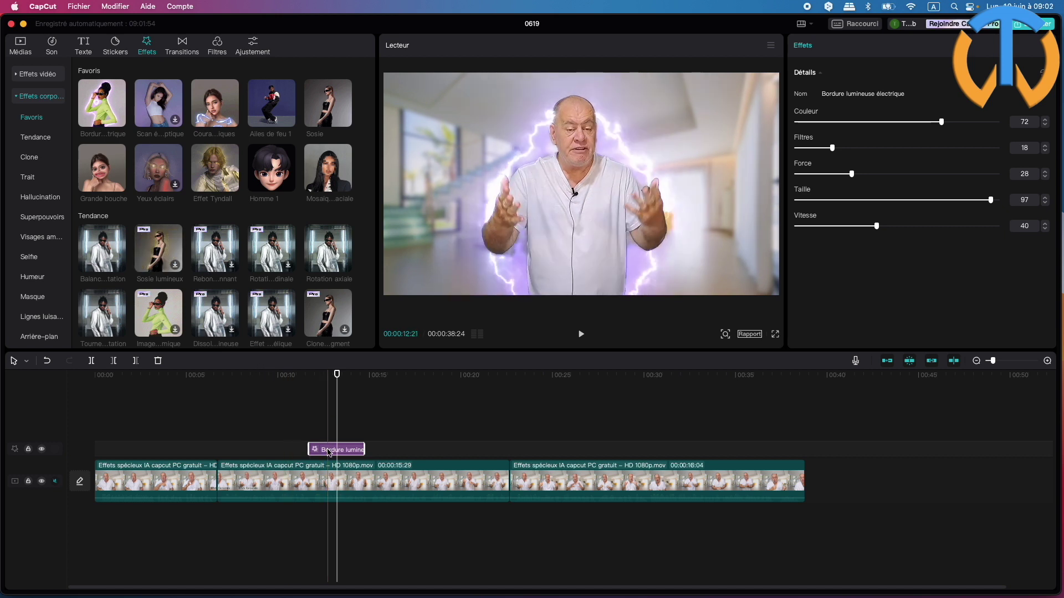
{"action": "key", "text": "Delete"}
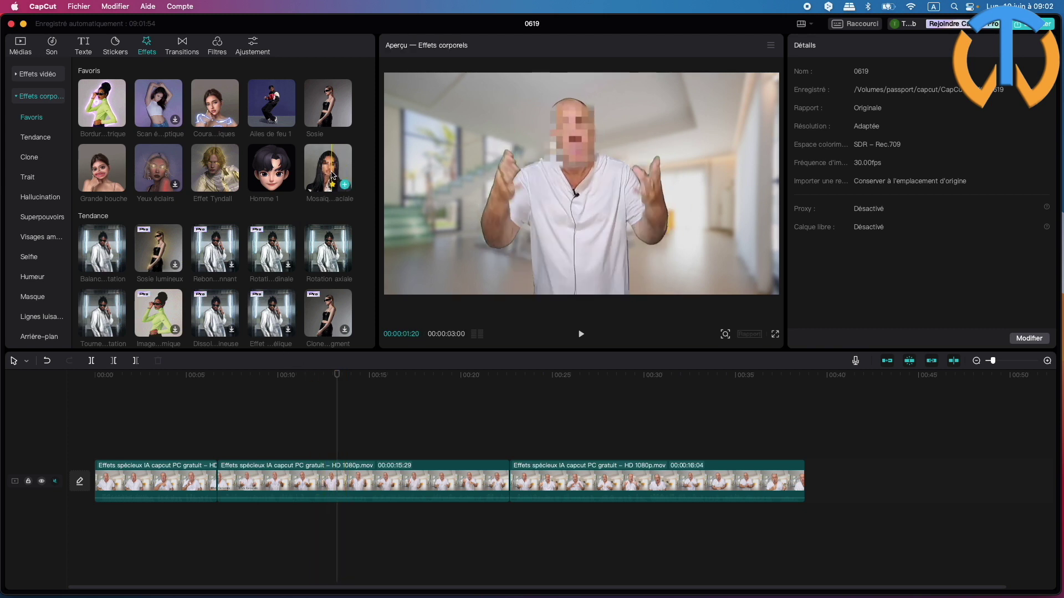
{"action": "left_click", "coordinate": [344, 185]}
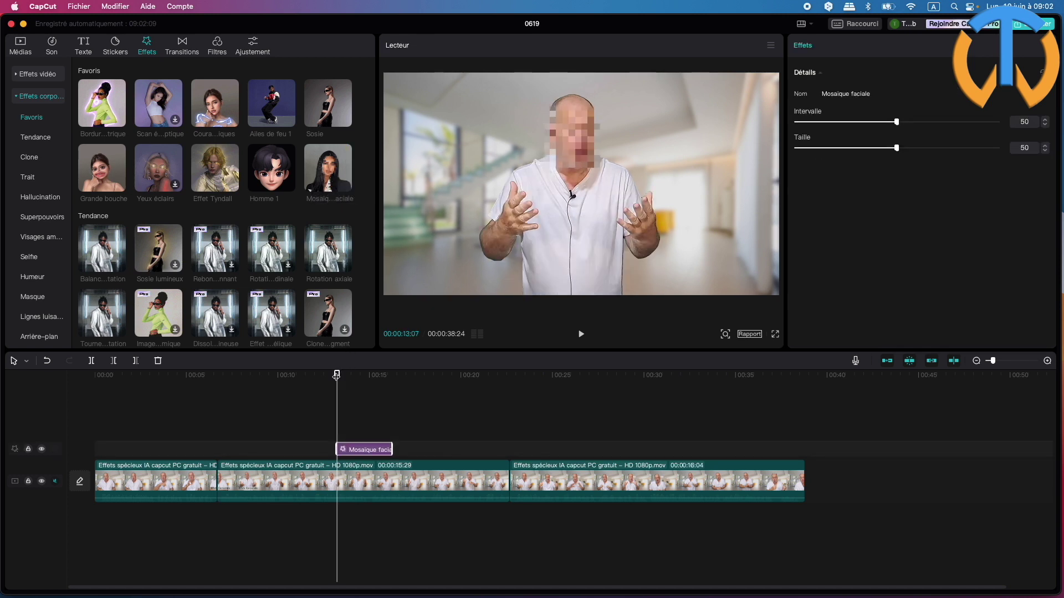
{"action": "left_click_drag", "start_coordinate": [336, 375], "coordinate": [364, 371]}
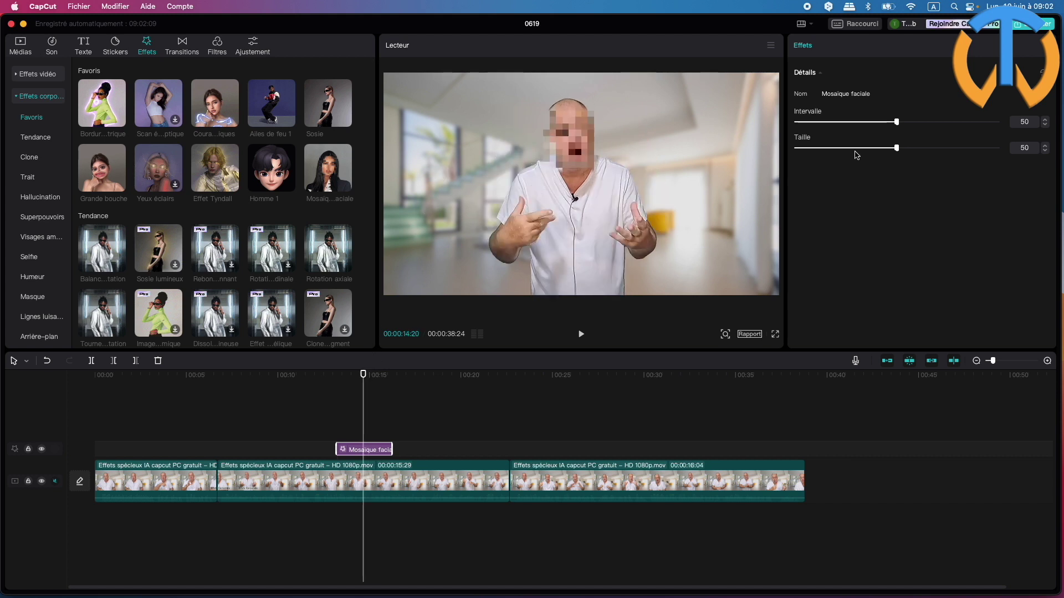
- Set the Mosaïque faciale effect's Intervalle to 43 and Taille to 1
{"action": "left_click_drag", "start_coordinate": [898, 124], "coordinate": [1003, 126]}
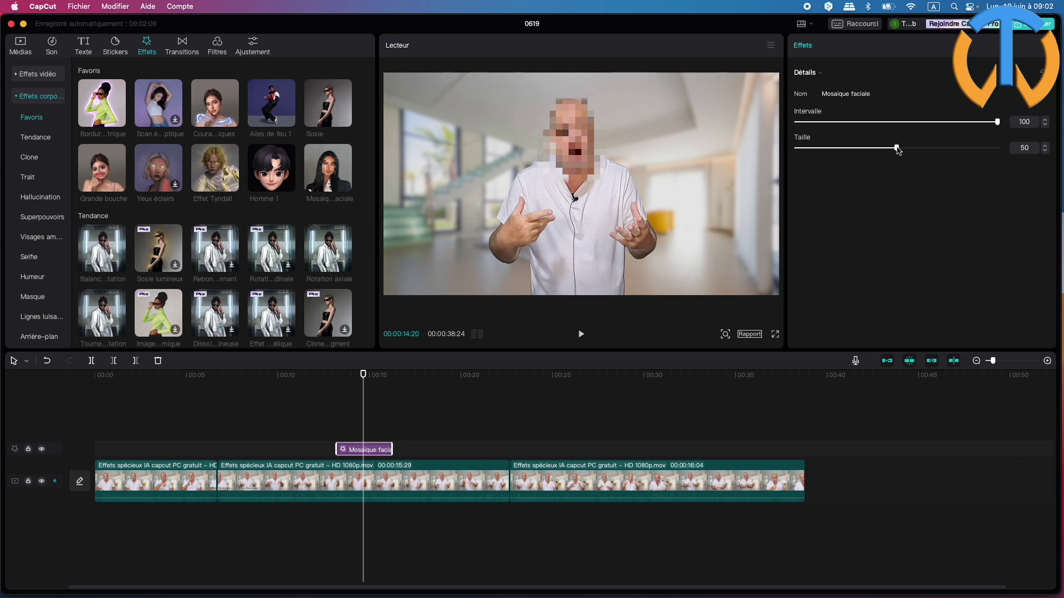
{"action": "left_click_drag", "start_coordinate": [897, 149], "coordinate": [799, 148]}
{"action": "left_click", "coordinate": [882, 122]}
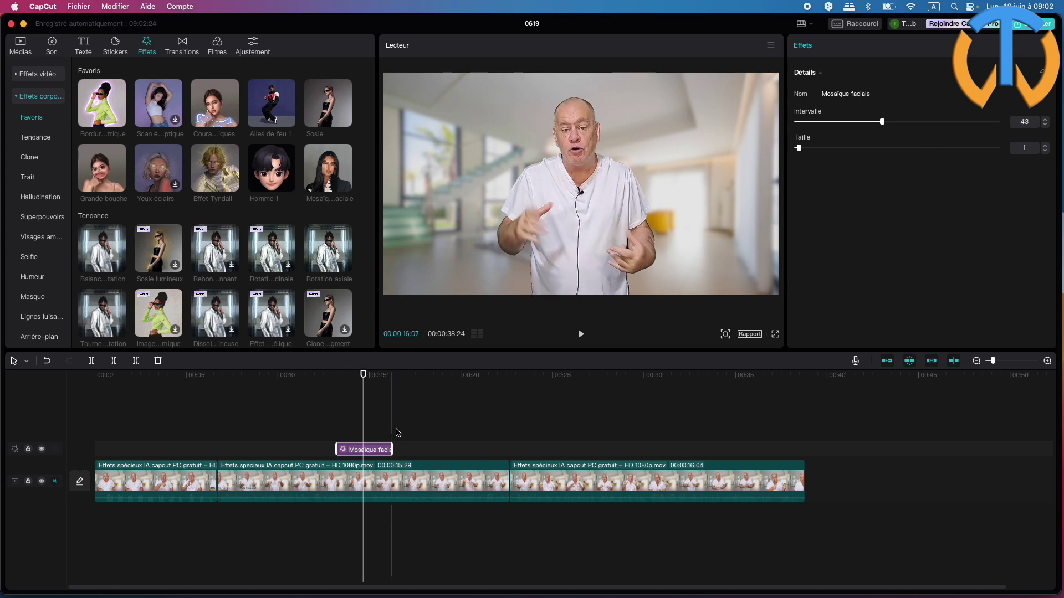
- Extend the Mosaïque faciale effect to end at about 18 seconds and play it back from before its start
{"action": "left_click_drag", "start_coordinate": [392, 450], "coordinate": [427, 450]}
{"action": "left_click", "coordinate": [322, 373]}
{"action": "key", "text": "space"}
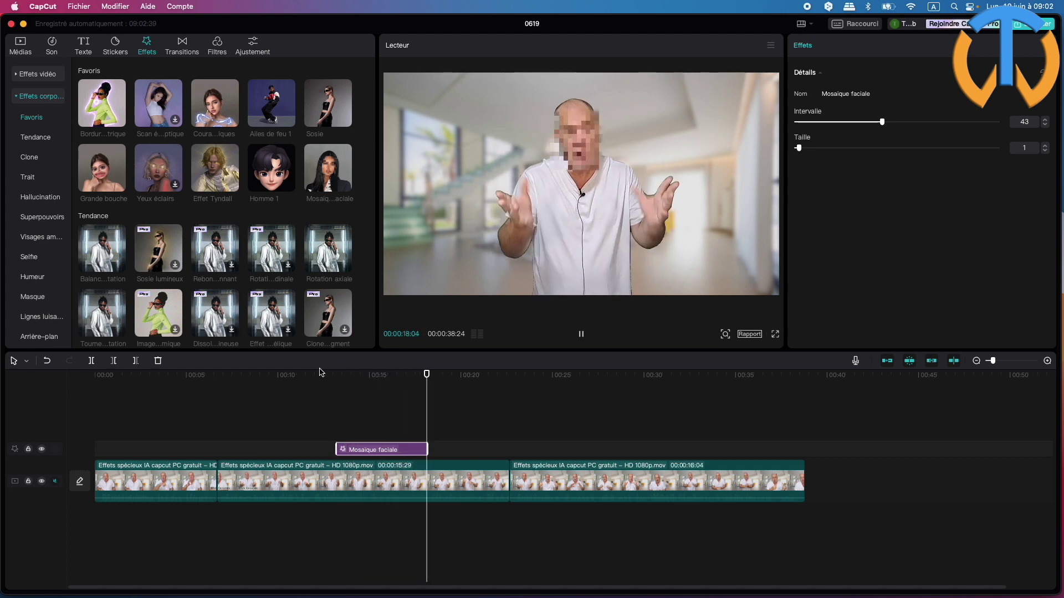
- Preview the avatar effects in the Image category of body effects, including Femme 3, and add Femme 4 at 00:00:19:20
{"action": "mouse_move", "coordinate": [277, 171]}
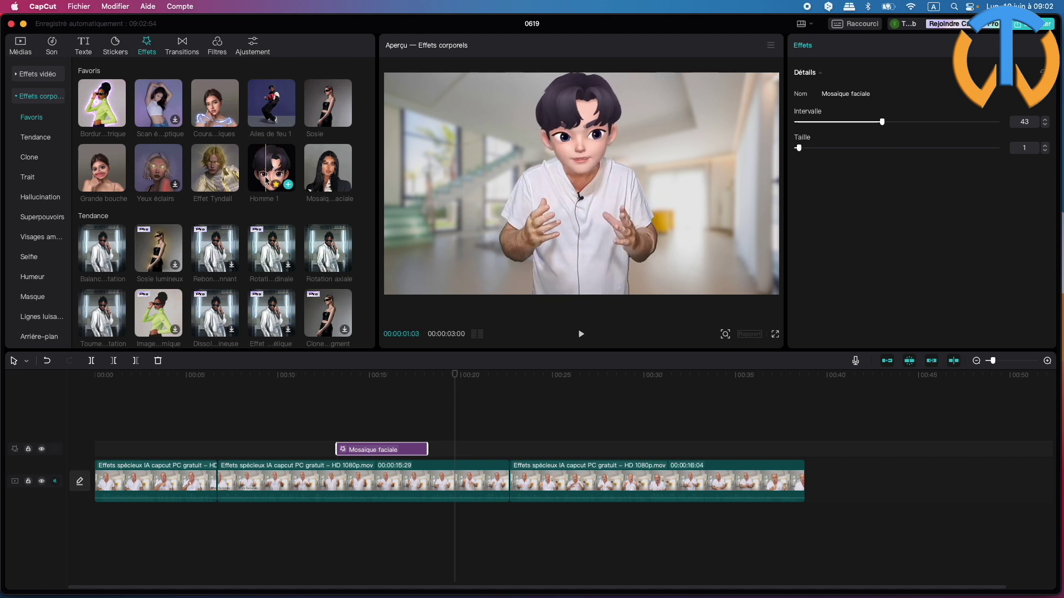
{"action": "scroll", "coordinate": [172, 266], "scroll_direction": "down", "scroll_amount": 10}
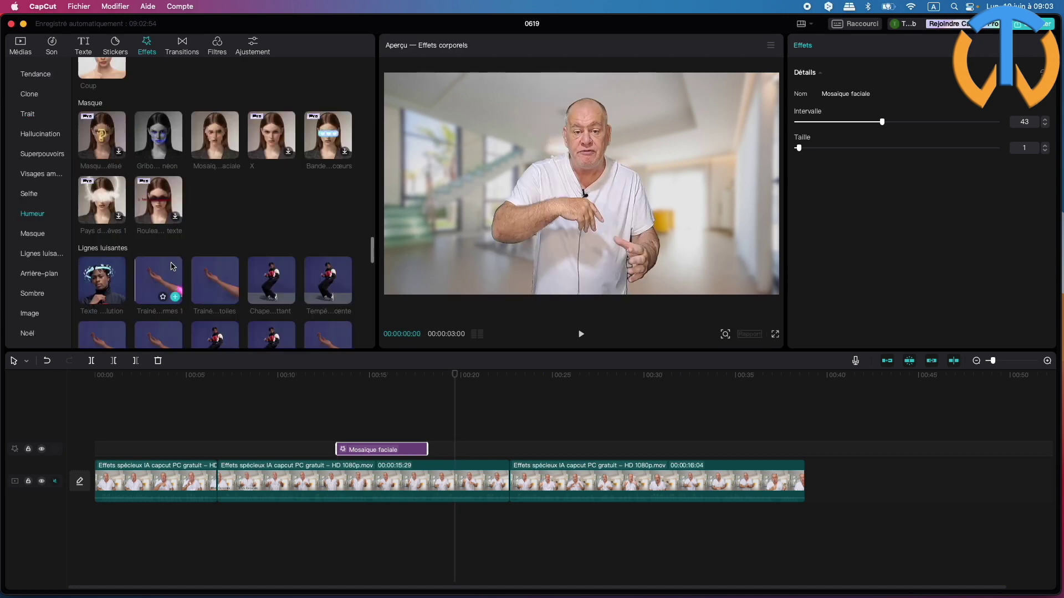
{"action": "scroll", "coordinate": [173, 267], "scroll_direction": "down", "scroll_amount": 10}
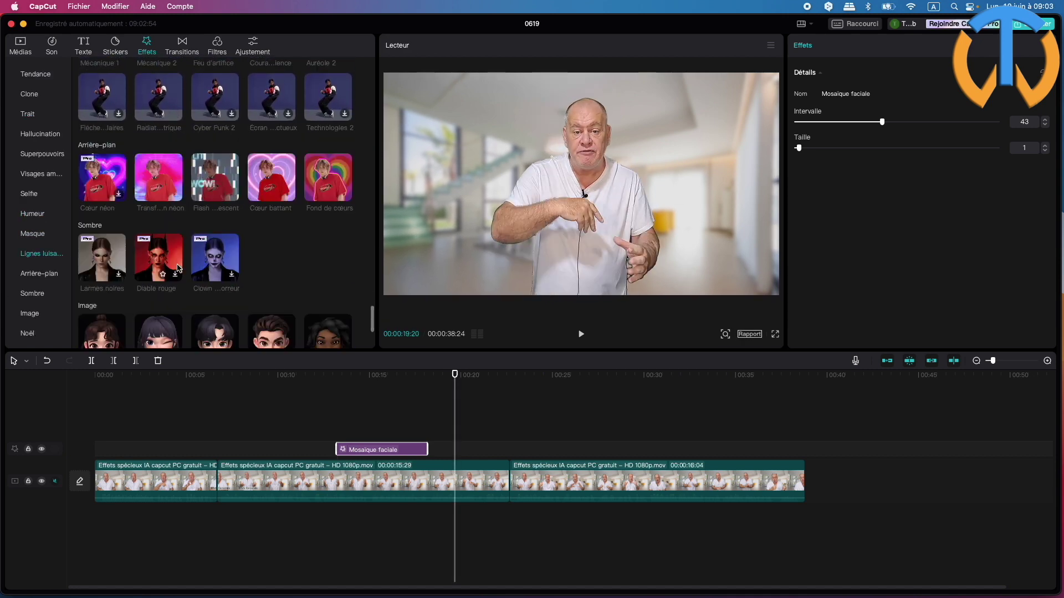
{"action": "scroll", "coordinate": [177, 268], "scroll_direction": "down", "scroll_amount": 4}
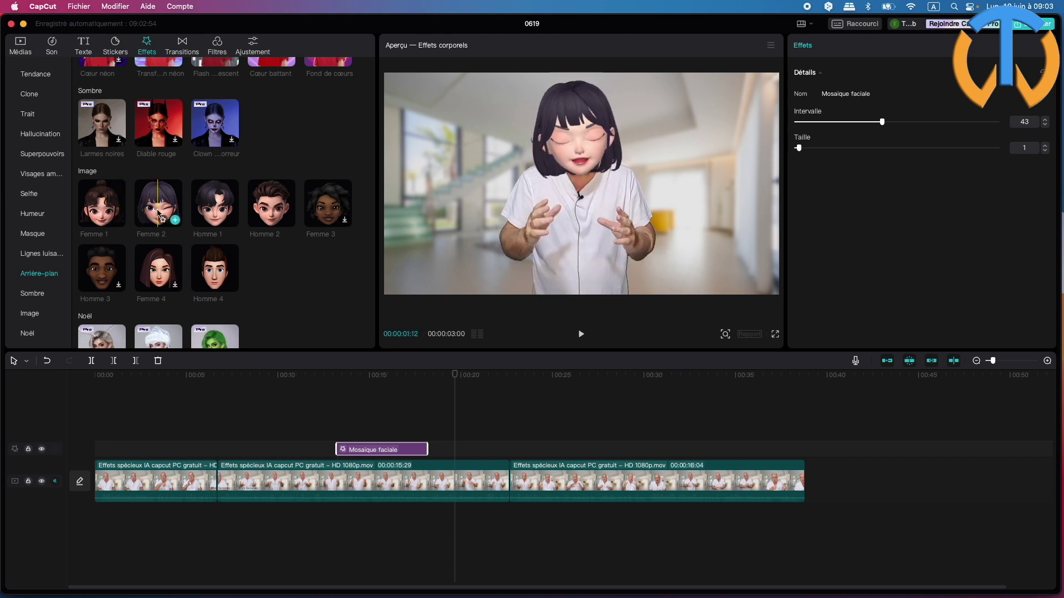
{"action": "left_click", "coordinate": [341, 215]}
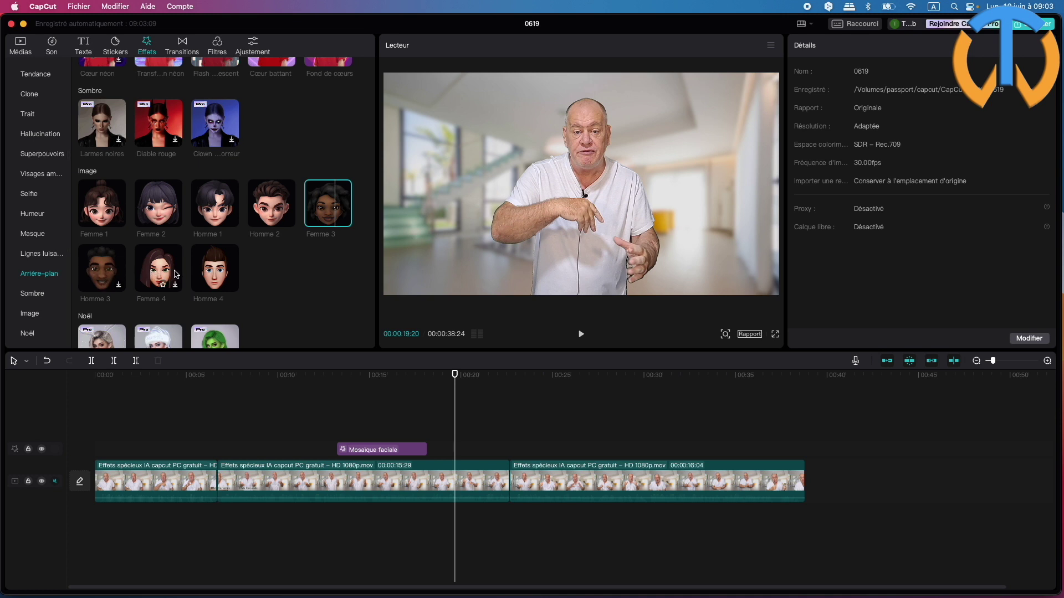
{"action": "mouse_move", "coordinate": [217, 272]}
{"action": "left_click", "coordinate": [145, 274]}
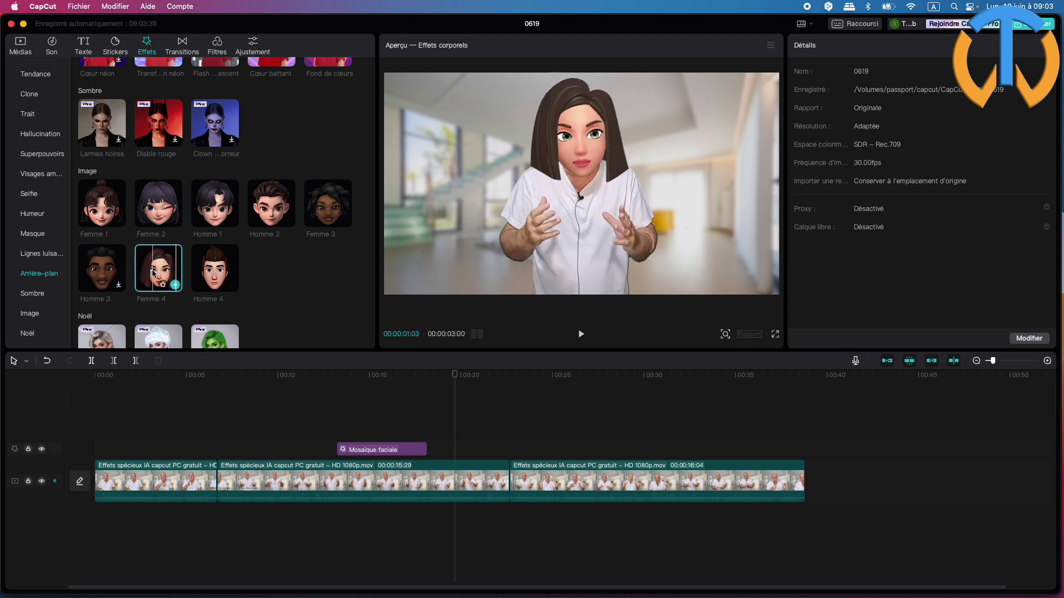
{"action": "left_click", "coordinate": [176, 285]}
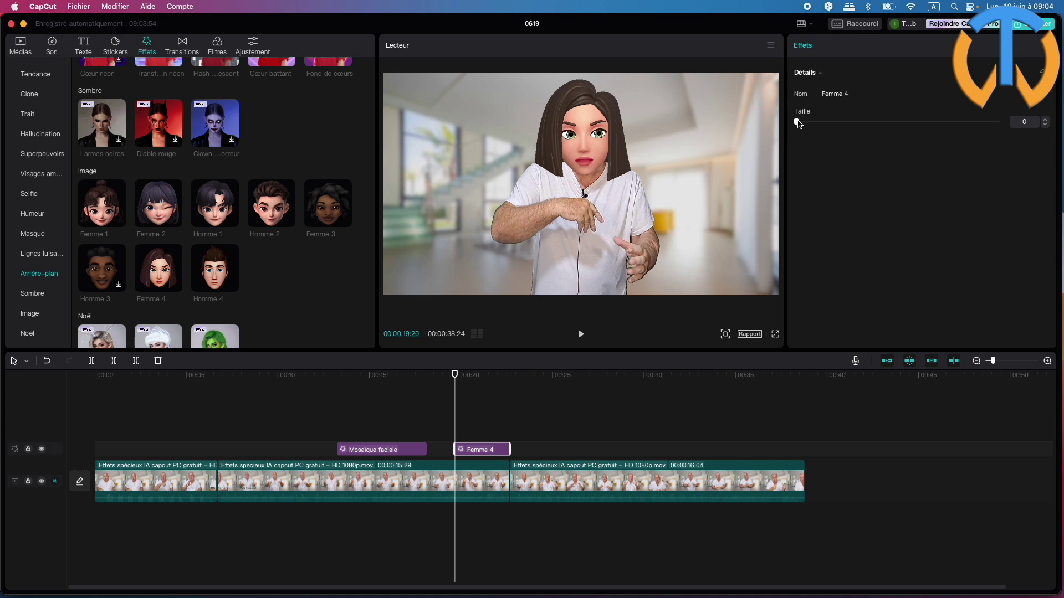
- Set the Femme 4 effect's Taille to 1 and play the video back from the effect's start
{"action": "mouse_move", "coordinate": [799, 123]}
{"action": "left_mouse_down"}
{"action": "mouse_move", "coordinate": [965, 123]}
{"action": "mouse_move", "coordinate": [801, 125]}
{"action": "left_mouse_up"}
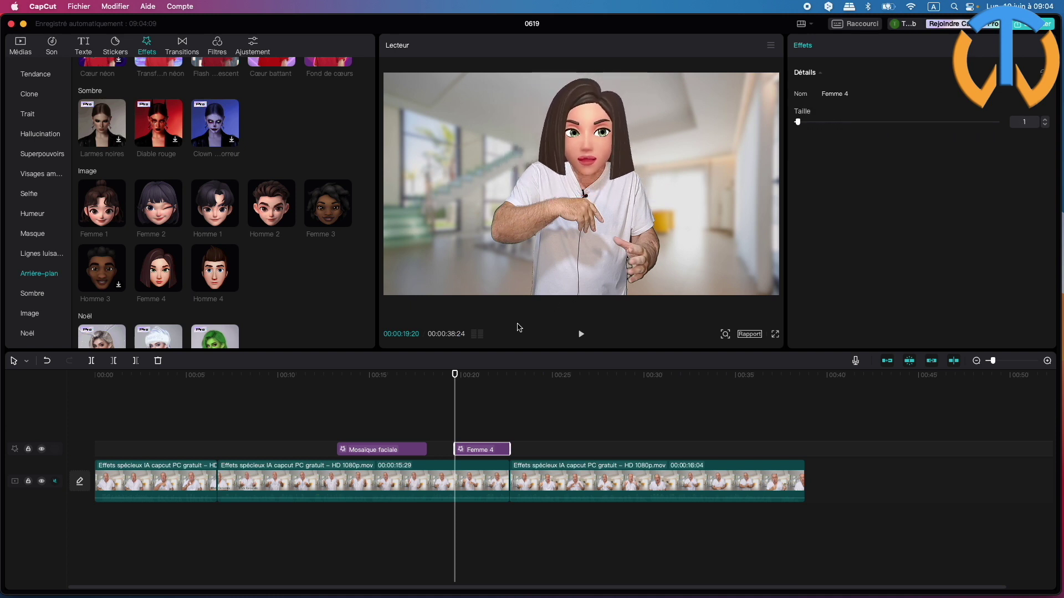
{"action": "key", "text": "space"}
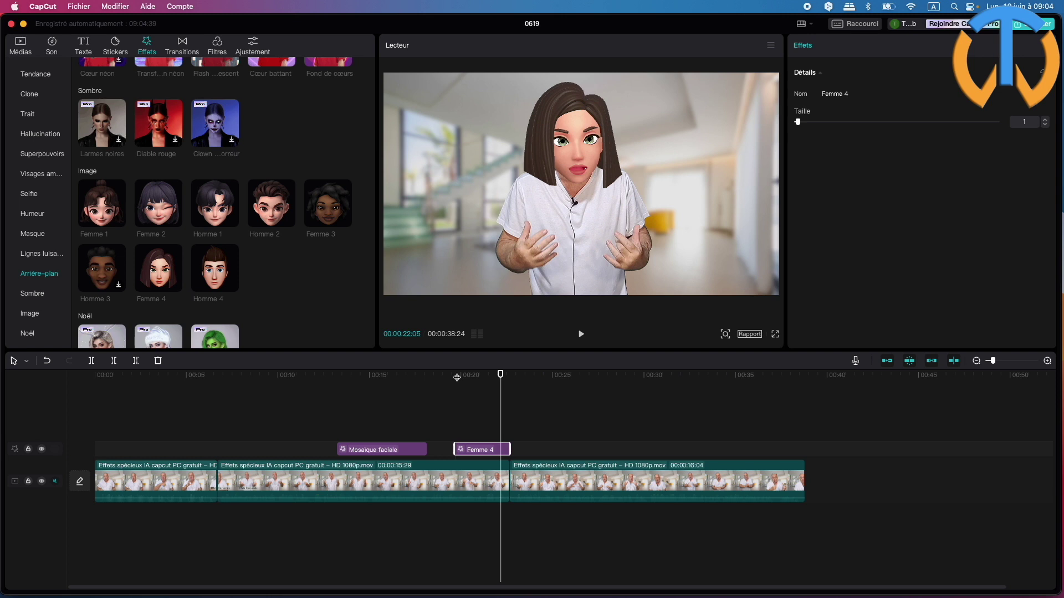
- Return to the favourite body effects and preview the electric border and Ailes de feu 1 effects
{"action": "scroll", "coordinate": [298, 171], "scroll_direction": "up", "scroll_amount": 10}
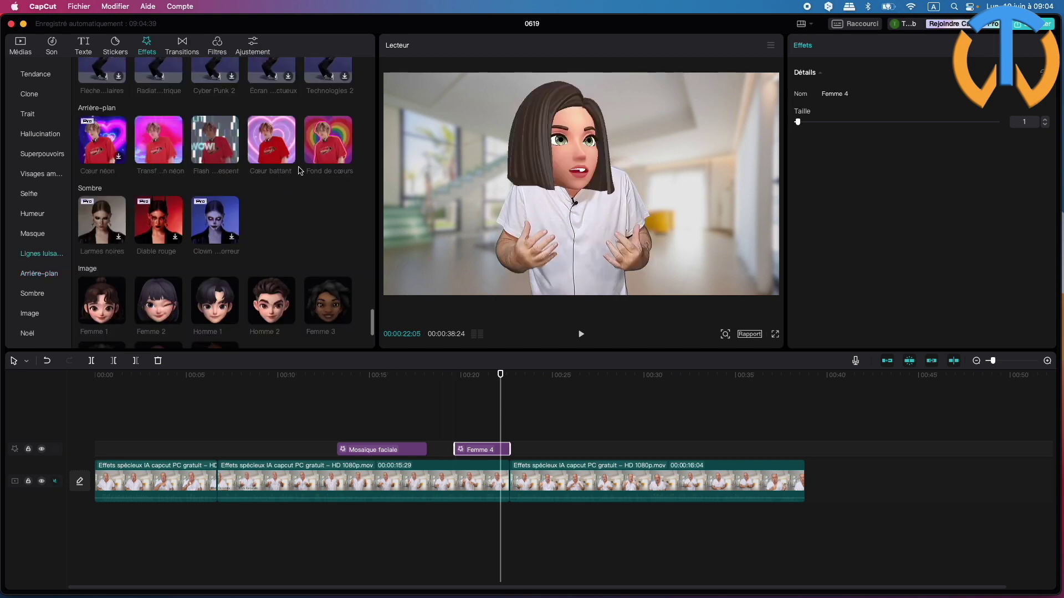
{"action": "scroll", "coordinate": [299, 173], "scroll_direction": "up", "scroll_amount": 15}
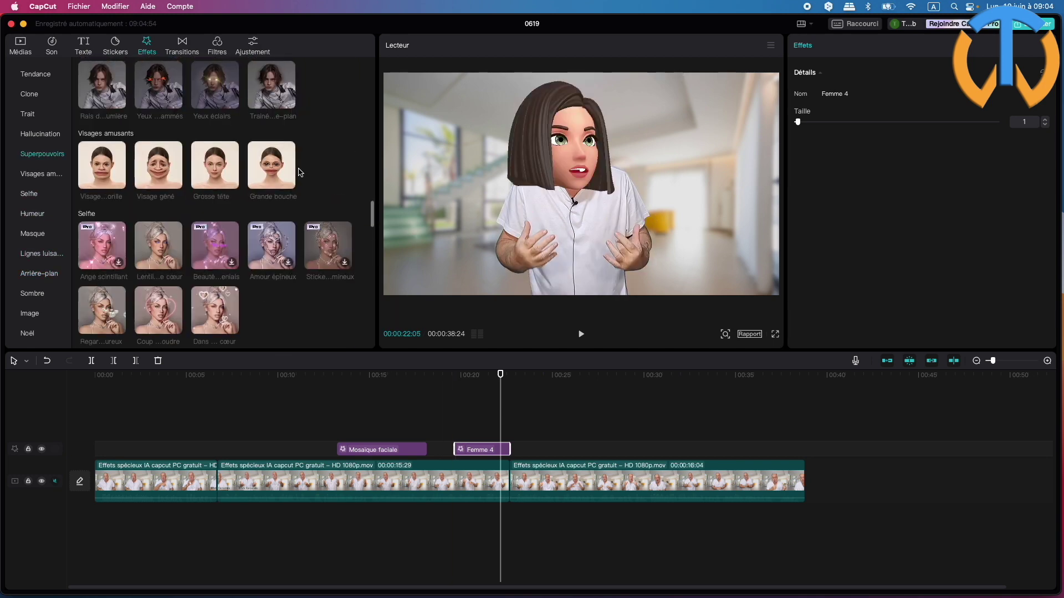
{"action": "scroll", "coordinate": [299, 172], "scroll_direction": "up", "scroll_amount": 10}
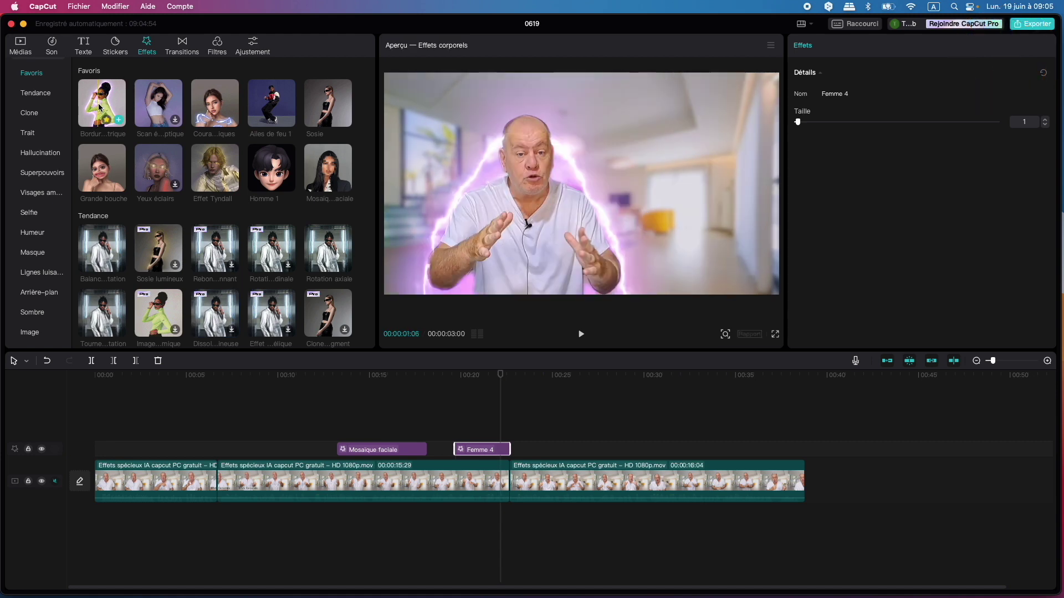
{"action": "mouse_move", "coordinate": [264, 105]}
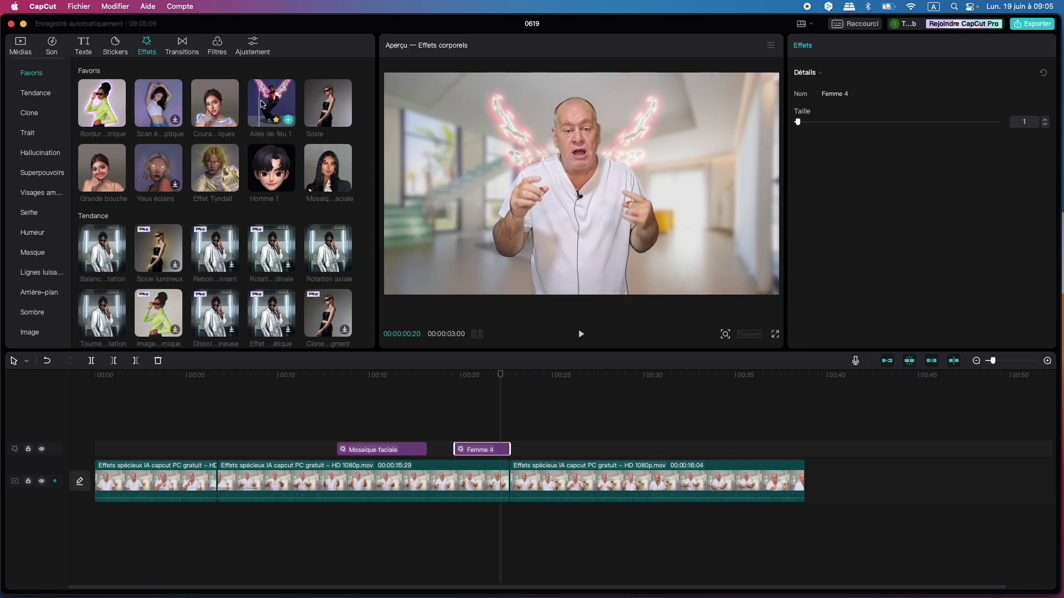